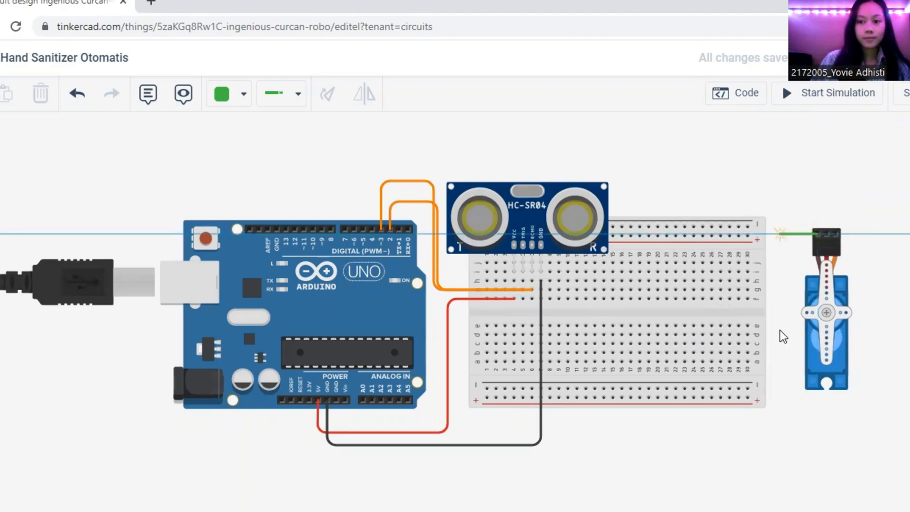
Finish the servo's ground wire at the Arduino's second power-side GND pin, straighten its corner and color it black
left_click(325, 462)
left_click(336, 401)
left_click_drag(325, 462, 336, 465)
left_click(282, 95)
left_click(243, 96)
left_click(225, 144)
Run a wire from the servo's power pin across and below the breadboard to the Arduino's 5V pin
left_click(827, 235)
left_click(826, 202)
left_click(643, 203)
left_click(643, 484)
left_click(316, 483)
left_click(318, 400)
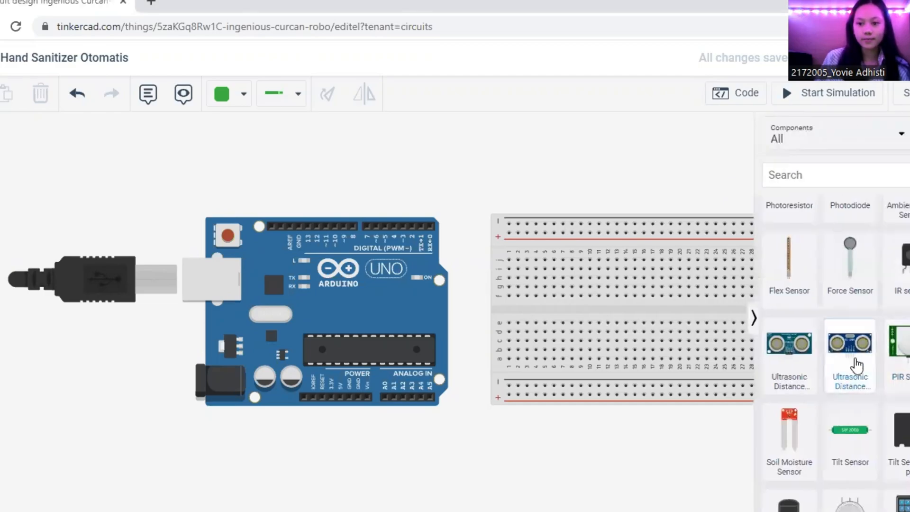
Place an HC-SR04 ultrasonic distance sensor on the upper breadboard with its pins in columns 4 to 7
left_click_drag(853, 366, 547, 214)
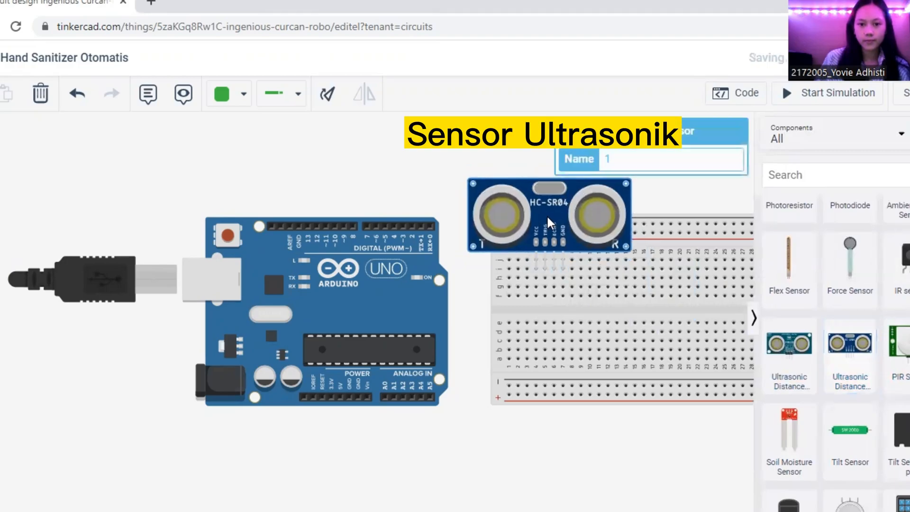
left_click(698, 203)
left_click(753, 316)
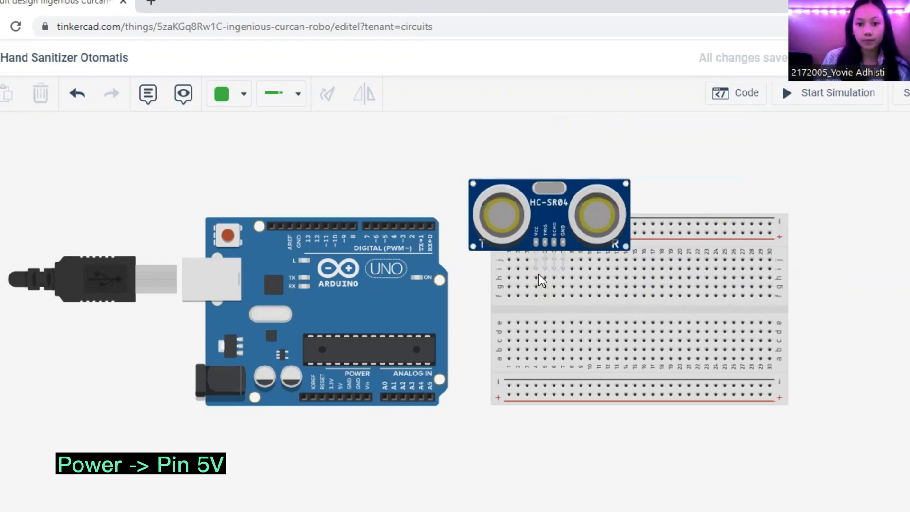
Connect the sensor's VCC column on the breadboard to the Arduino's 5V pin with a red wire
left_click(536, 296)
left_click(469, 296)
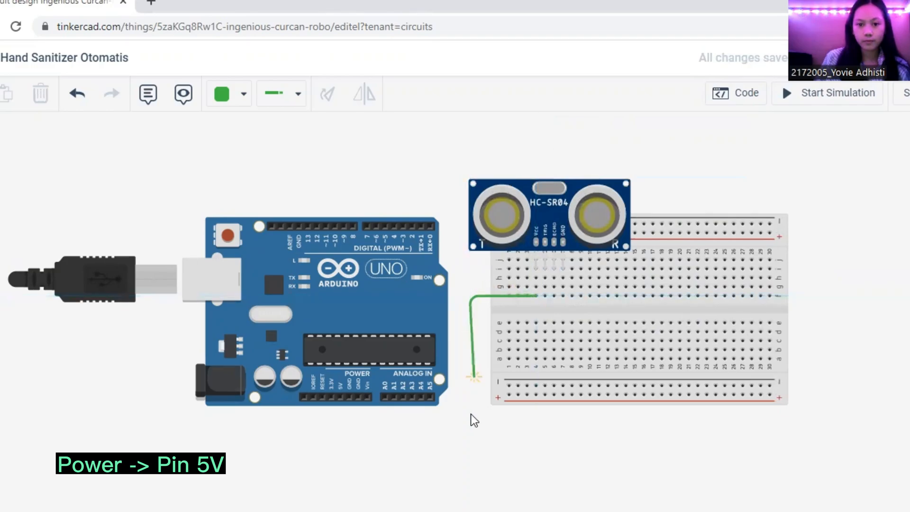
left_click(467, 430)
left_click(339, 430)
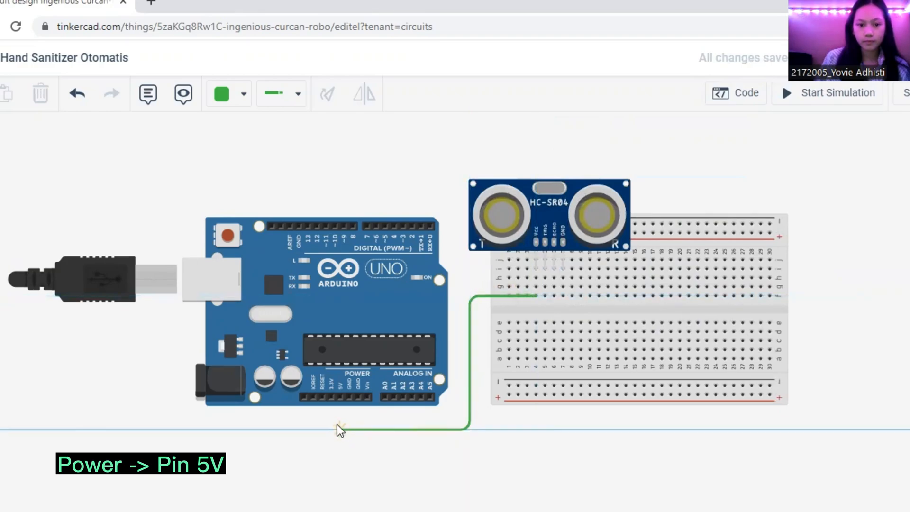
left_click(340, 397)
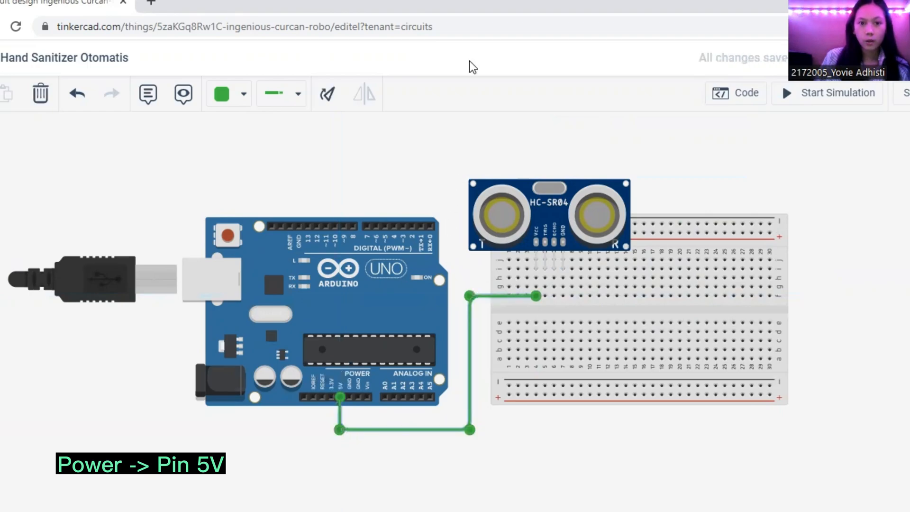
left_click(237, 108)
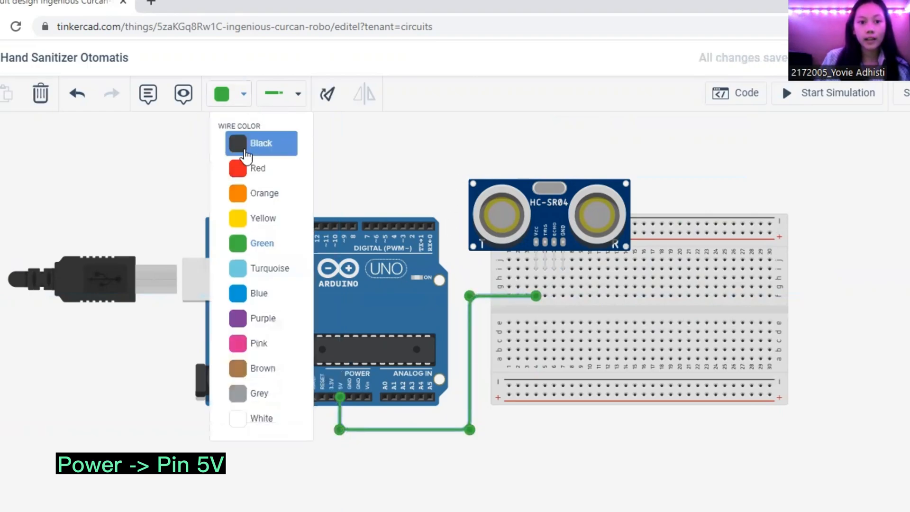
left_click(269, 180)
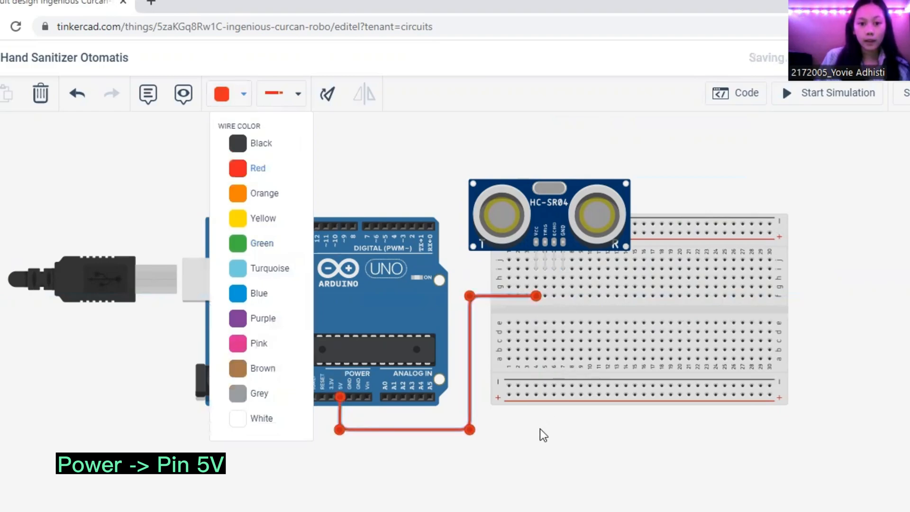
left_click(539, 428)
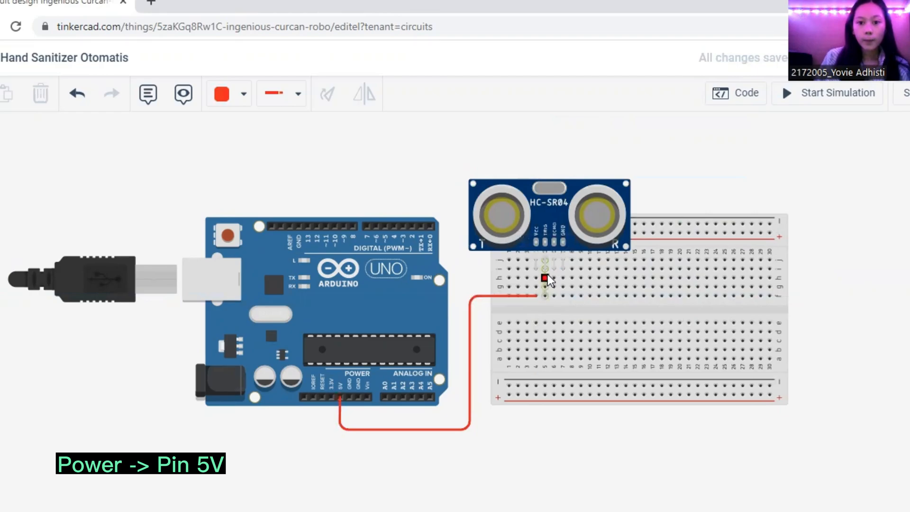
Connect the sensor's TRIG column to Arduino digital pin 2 with an orange wire routed above the board
left_click(544, 287)
left_click(458, 286)
left_click(455, 198)
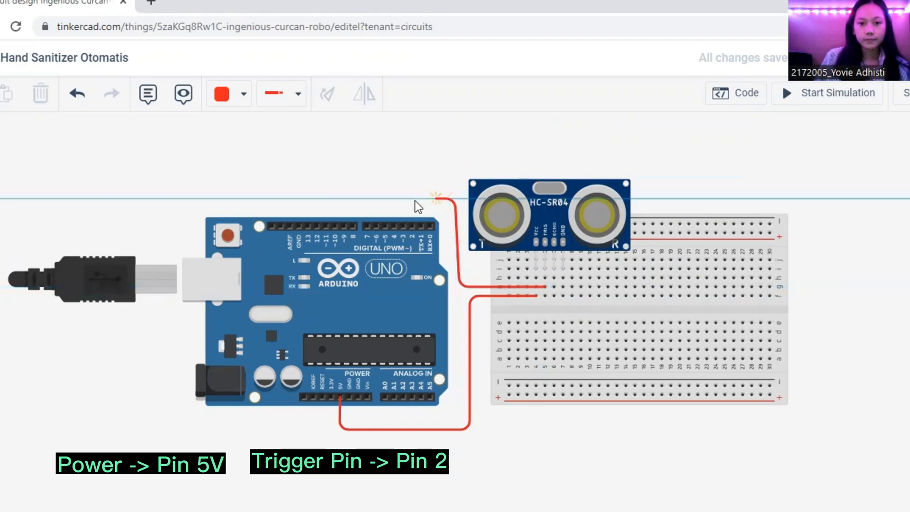
left_click(413, 226)
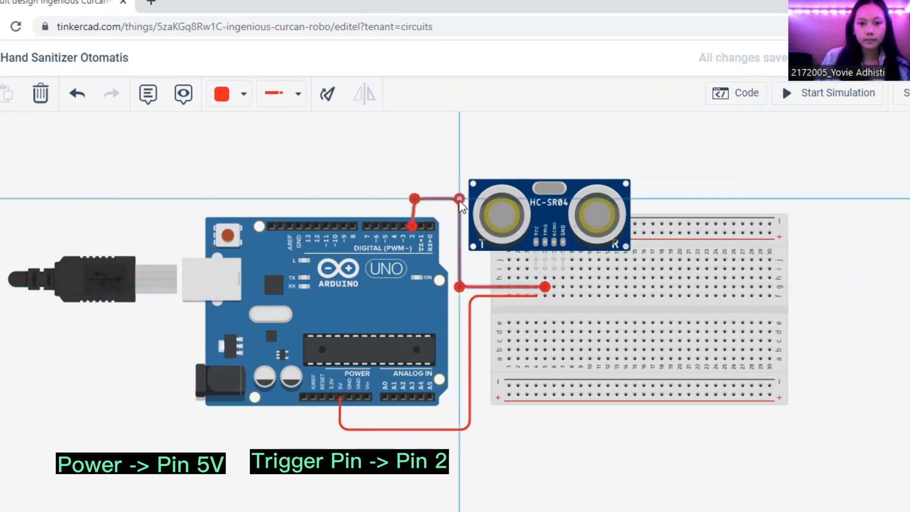
left_click_drag(414, 200, 412, 199)
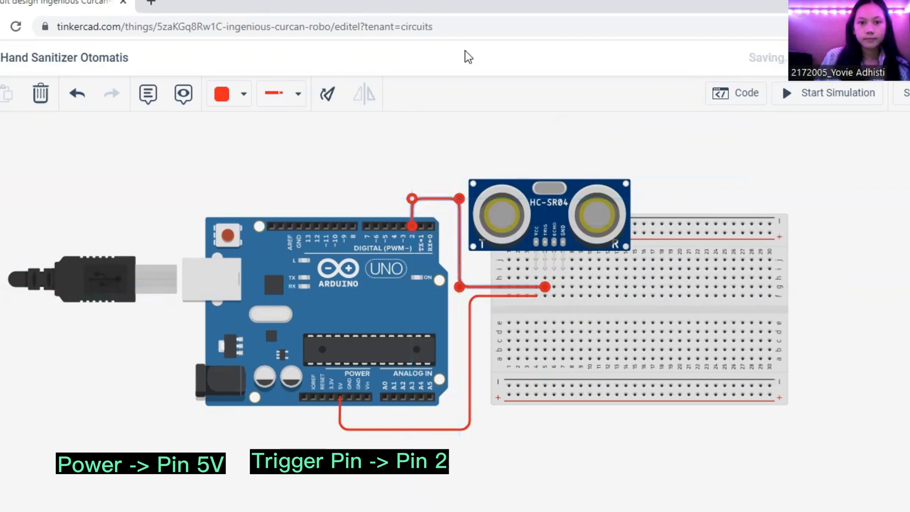
left_click(243, 94)
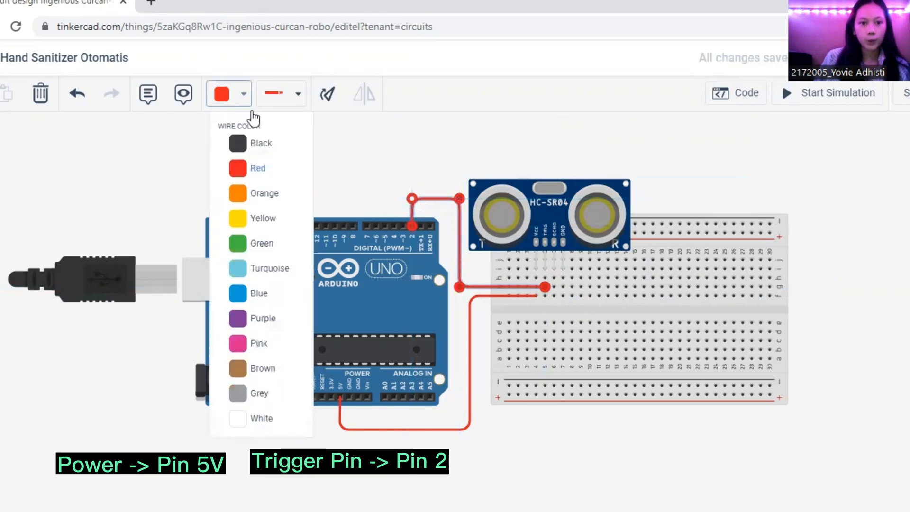
left_click(266, 199)
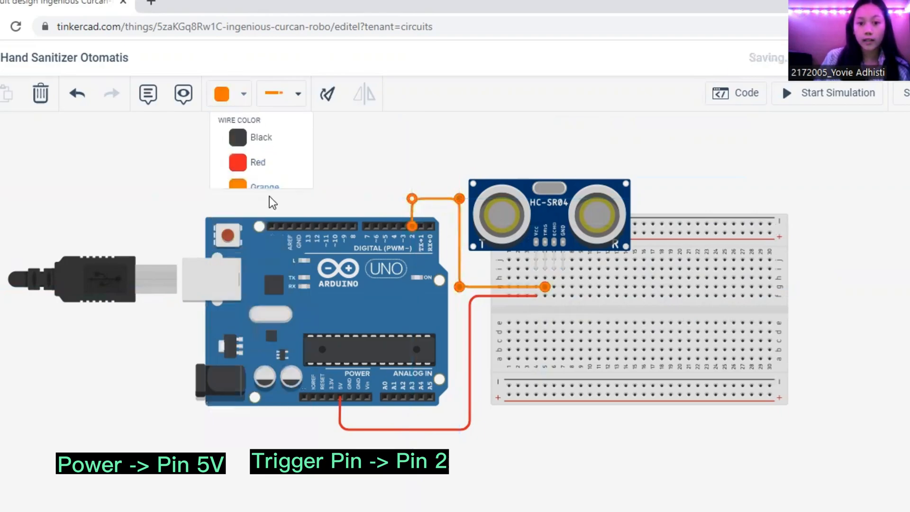
left_click(482, 161)
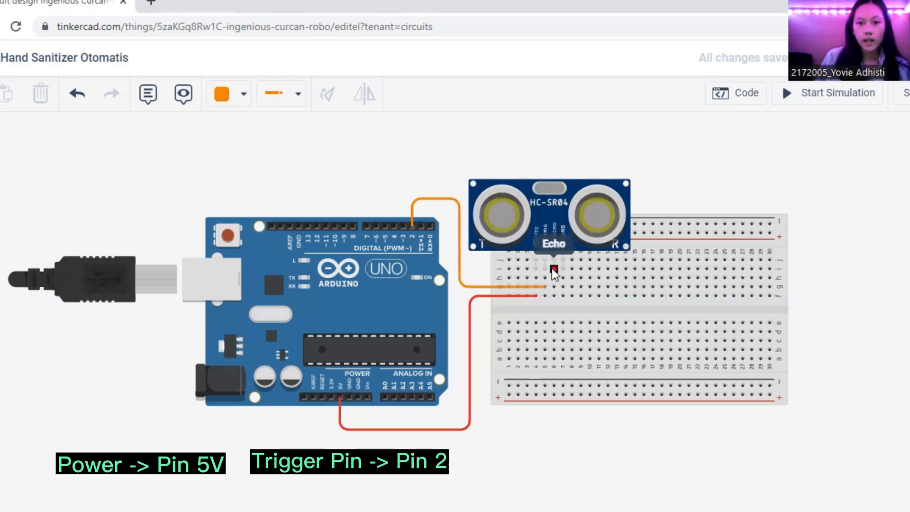
Connect the sensor's ECHO column to Arduino digital pin 3 with an orange wire and straighten its bends
left_click(554, 286)
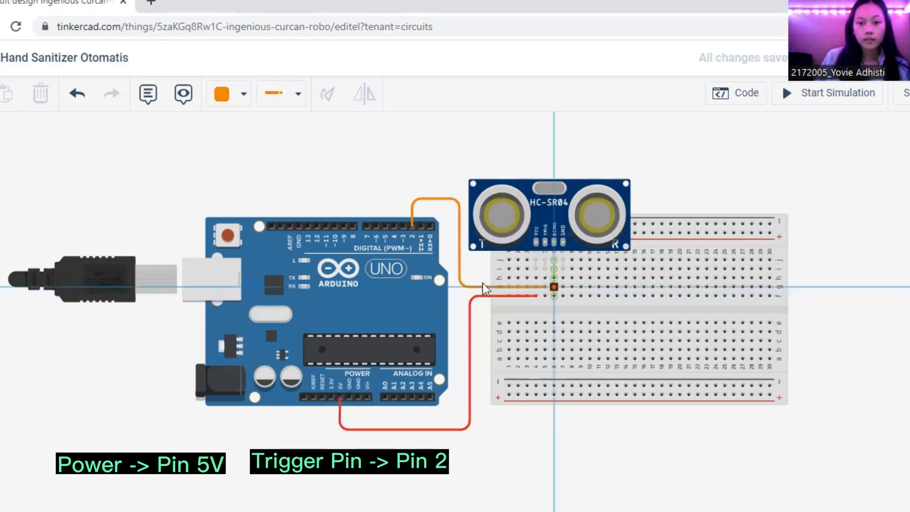
left_click(456, 285)
left_click(451, 166)
left_click(403, 225)
left_click_drag(448, 167, 453, 178)
left_click_drag(399, 164, 405, 181)
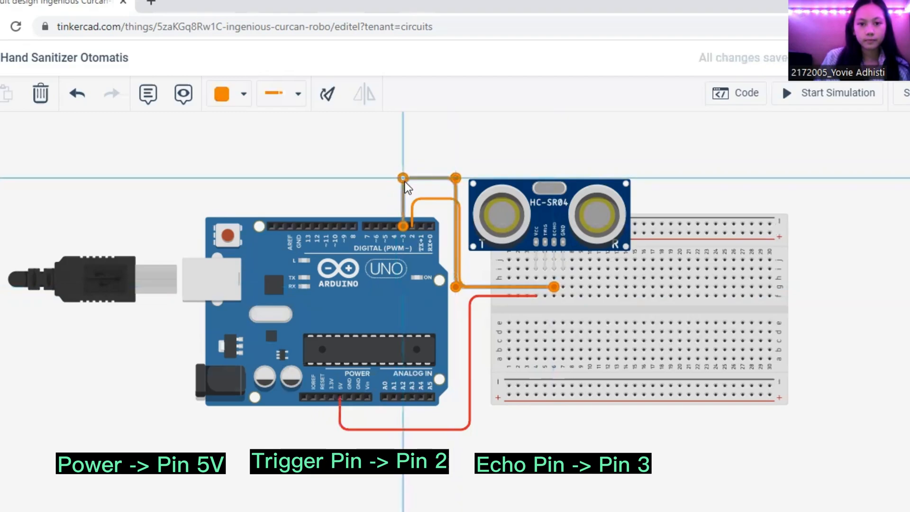
left_click(457, 151)
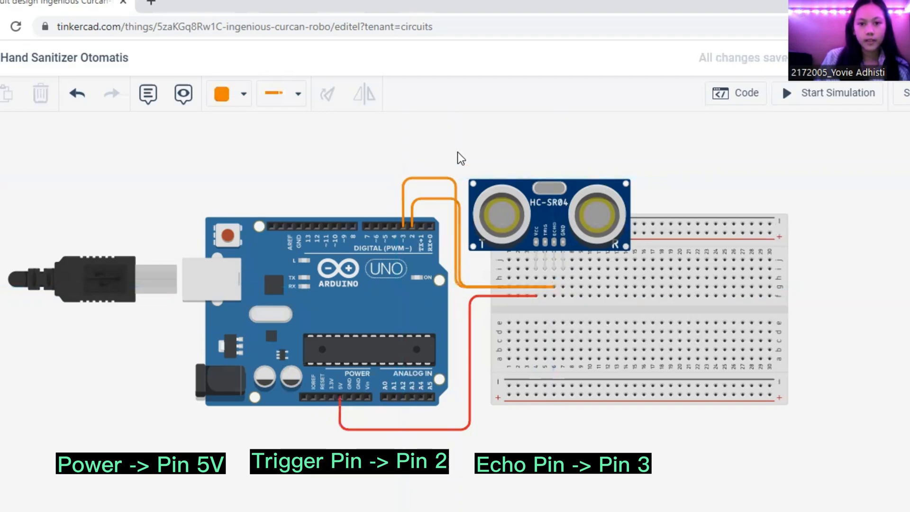
Connect the sensor's GND column to the Arduino's GND pin beside 5V with a straightened black wire
left_click(563, 269)
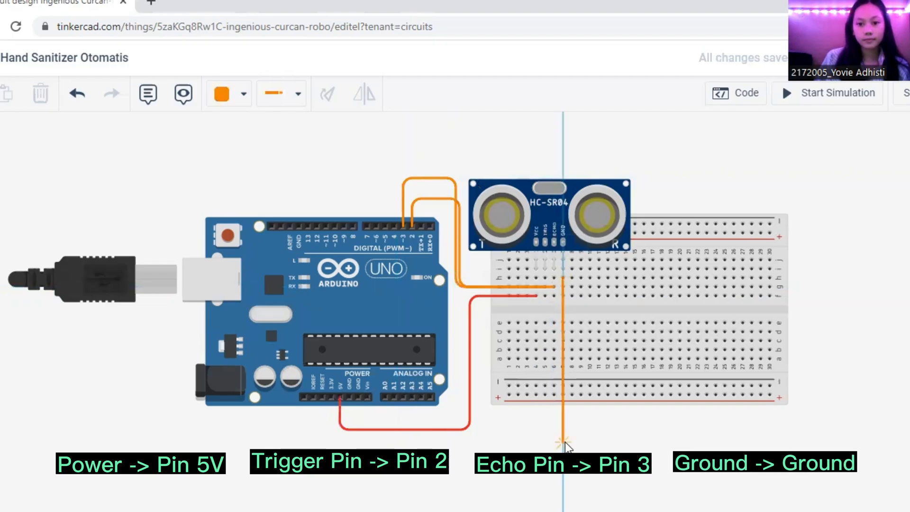
left_click(563, 442)
left_click(347, 445)
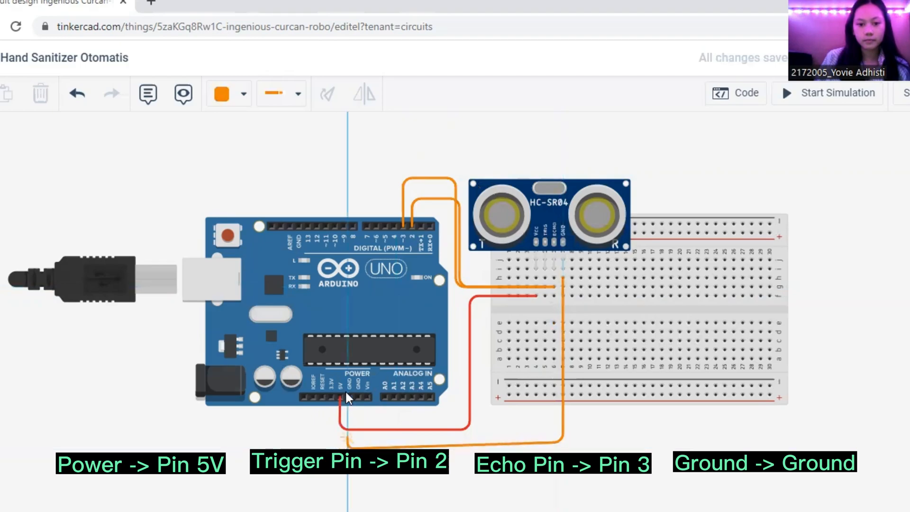
left_click(349, 397)
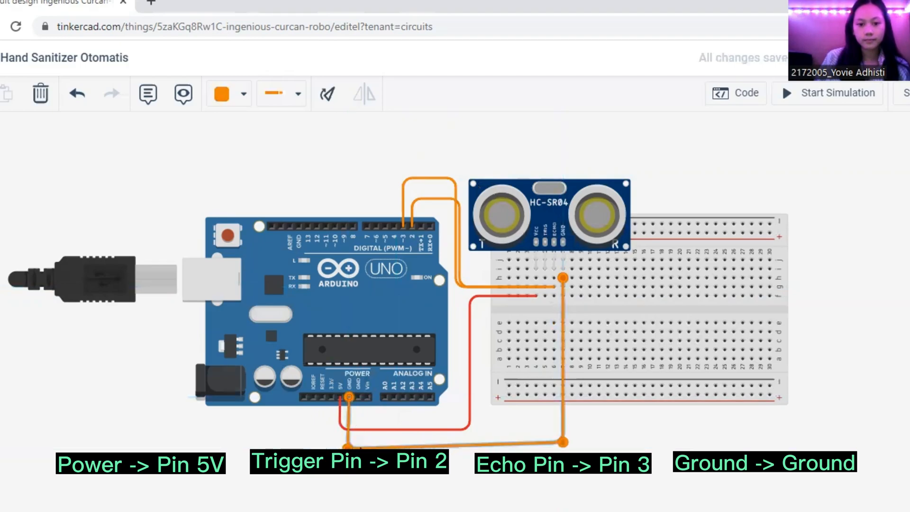
left_click_drag(348, 446, 349, 442)
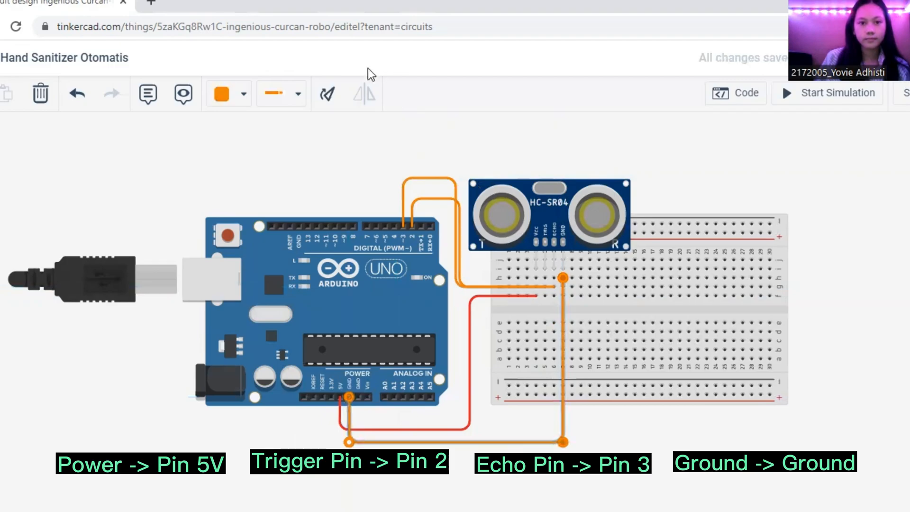
left_click(230, 97)
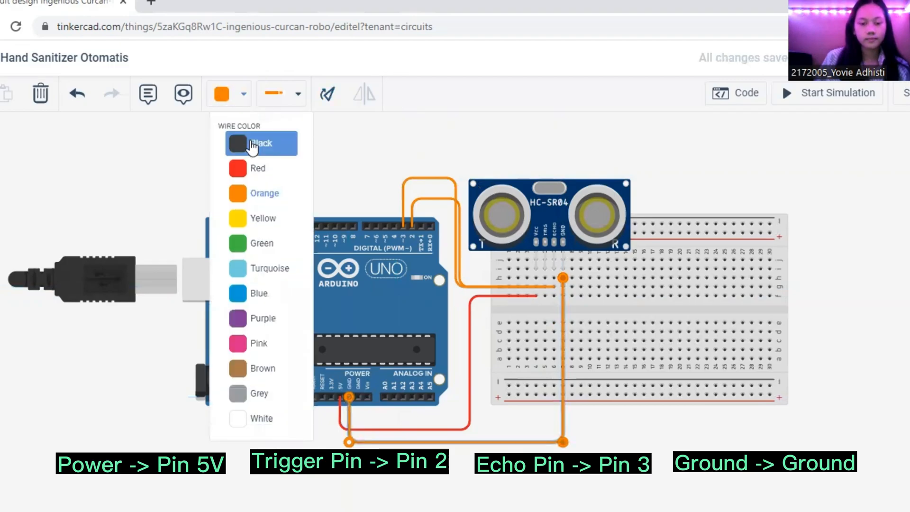
left_click(234, 140)
left_click(424, 156)
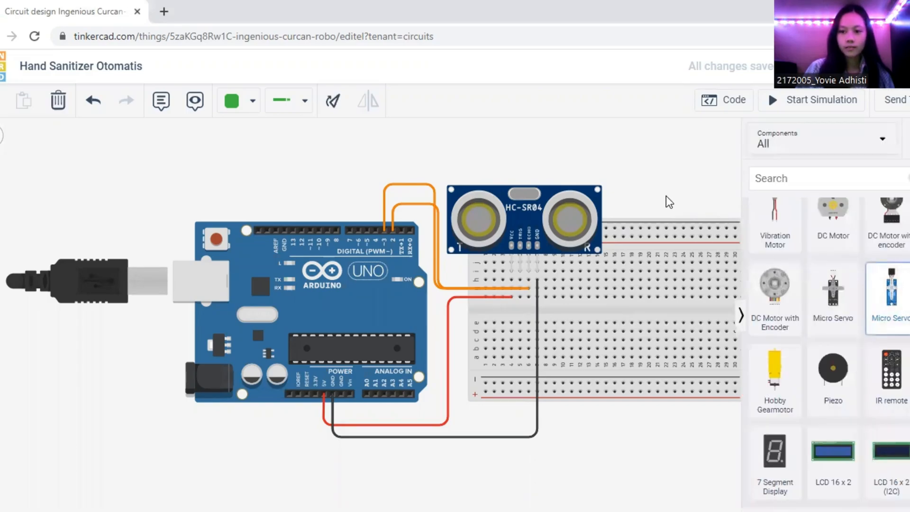
Add a Micro Servo to the circuit and place it to the right of the breadboard
left_click_drag(891, 293, 666, 193)
left_click(741, 316)
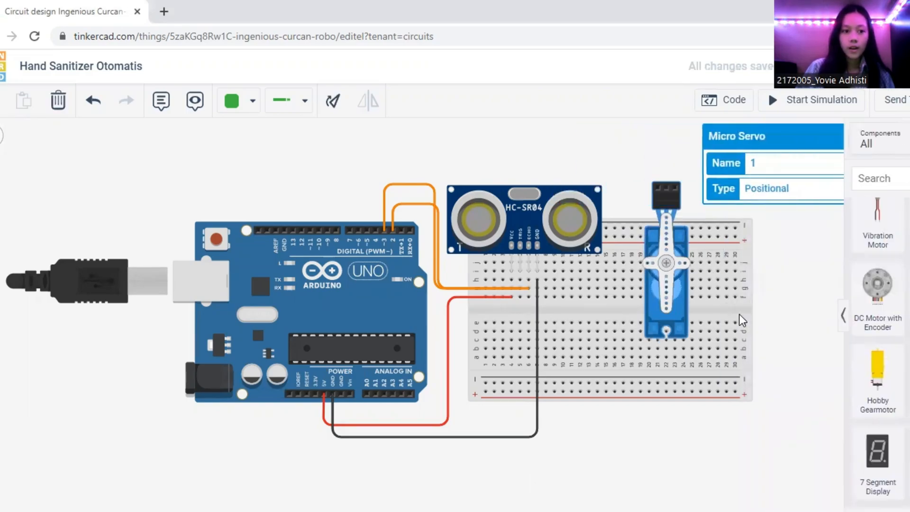
left_click_drag(666, 262, 812, 291)
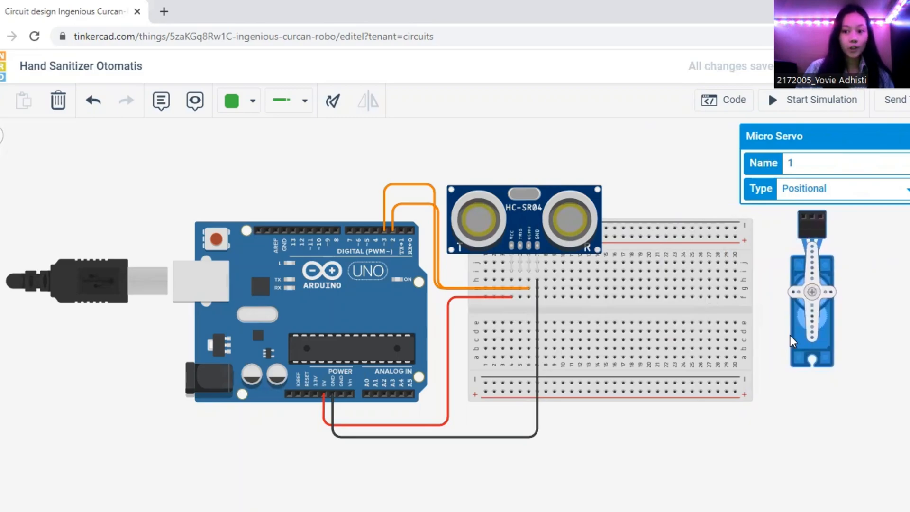
left_click_drag(817, 310, 815, 327)
left_click(783, 411)
Wire the servo's ground pin around the breadboard to the Arduino's free power-side GND pin, keeping the route below the other wires
left_click(803, 234)
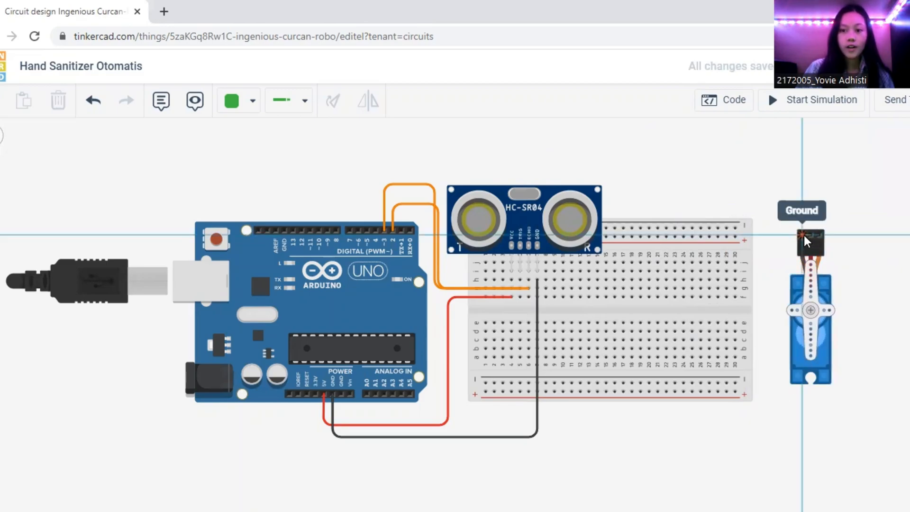
left_click(764, 236)
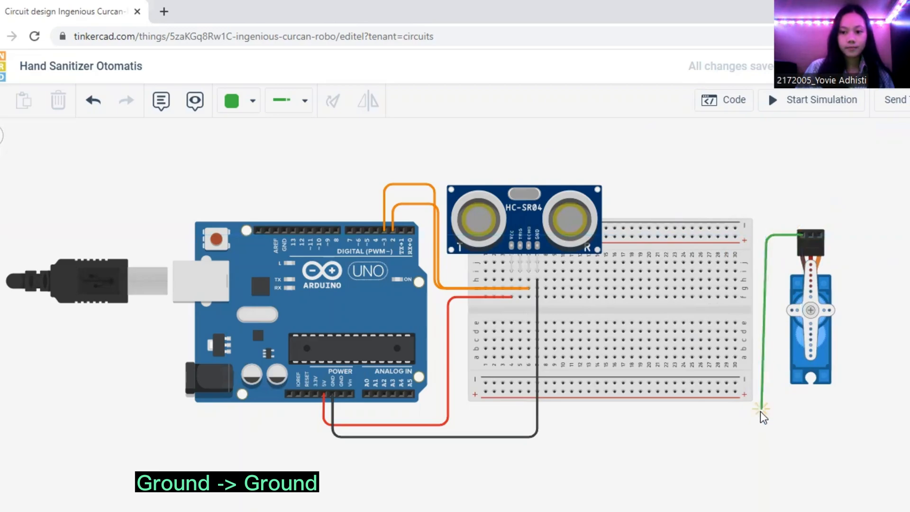
left_click(766, 417)
left_click(334, 453)
left_click(341, 398)
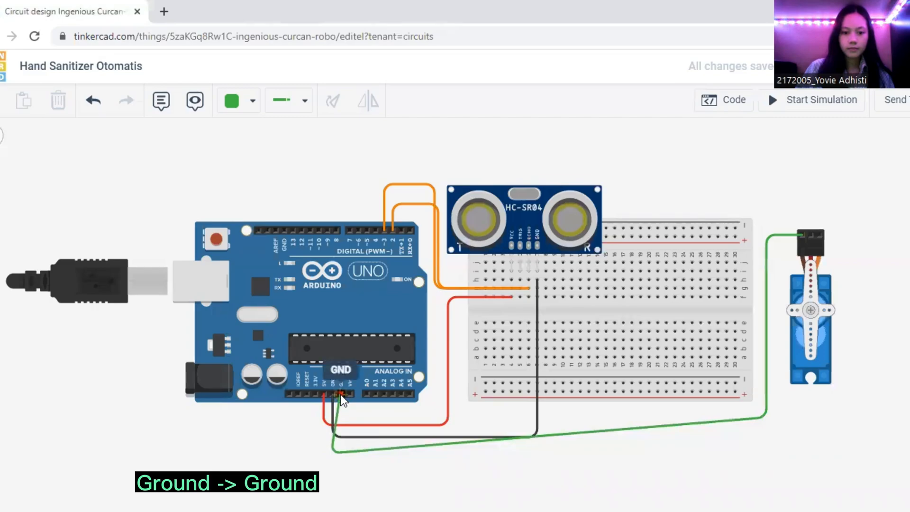
left_click(340, 394)
left_click_drag(767, 419, 771, 454)
left_click_drag(331, 453, 340, 455)
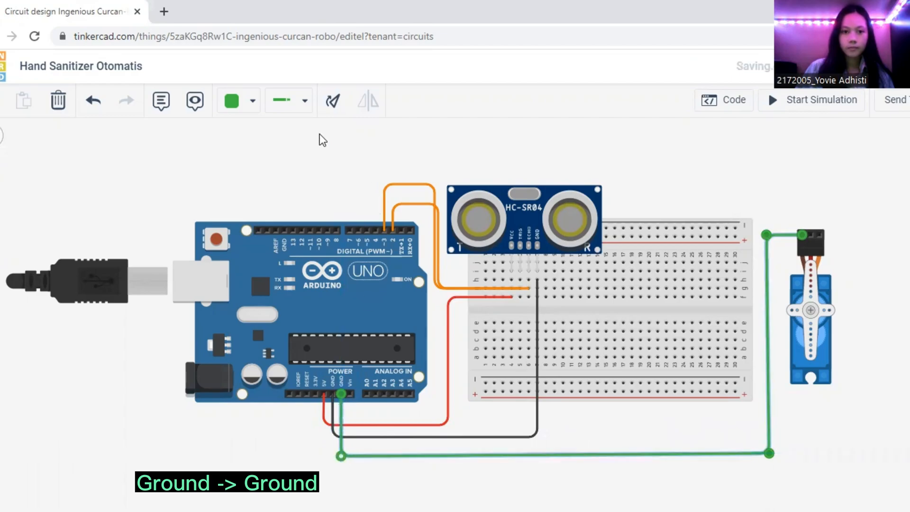
Change the servo's ground wire color to black
left_click(303, 101)
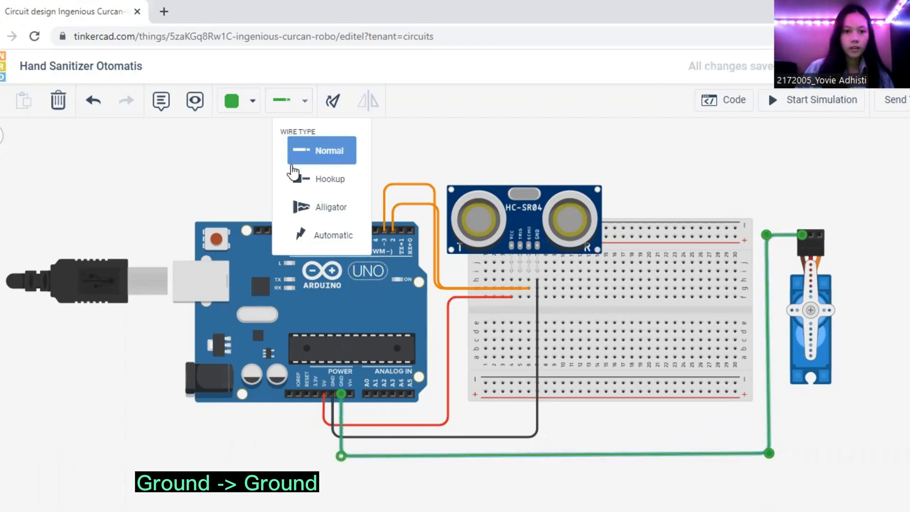
left_click(251, 103)
left_click(265, 147)
left_click(825, 220)
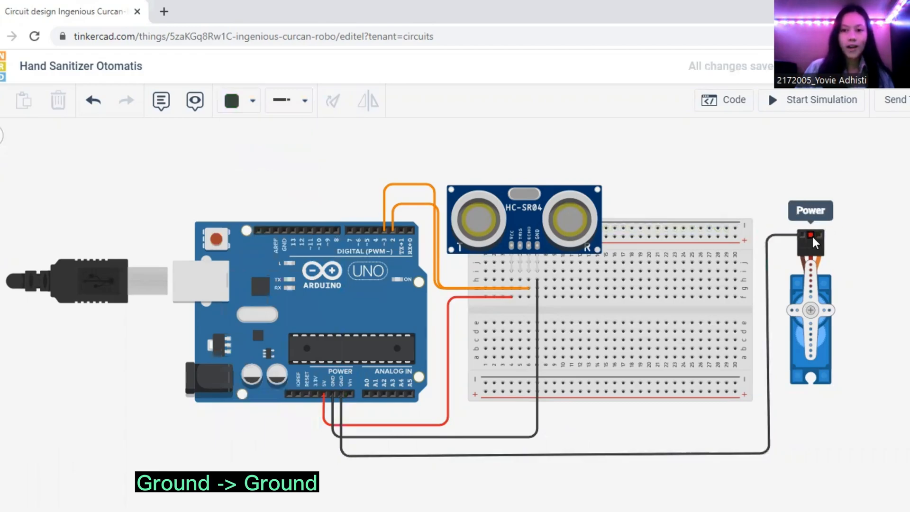
Connect the servo's power pin to the Arduino's 5V pin with a red wire crossing the breadboard and running below it
left_click(811, 235)
left_click(806, 206)
left_click(635, 207)
left_click(635, 474)
left_click(322, 474)
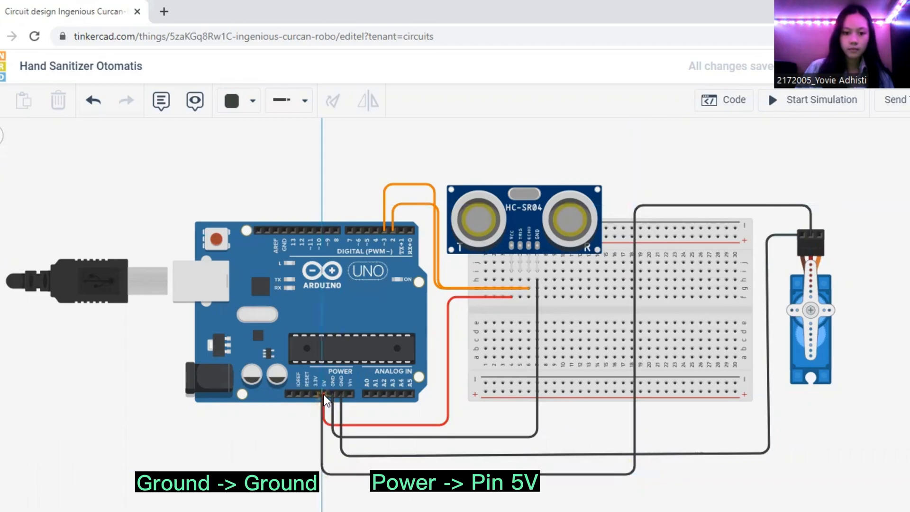
left_click(323, 394)
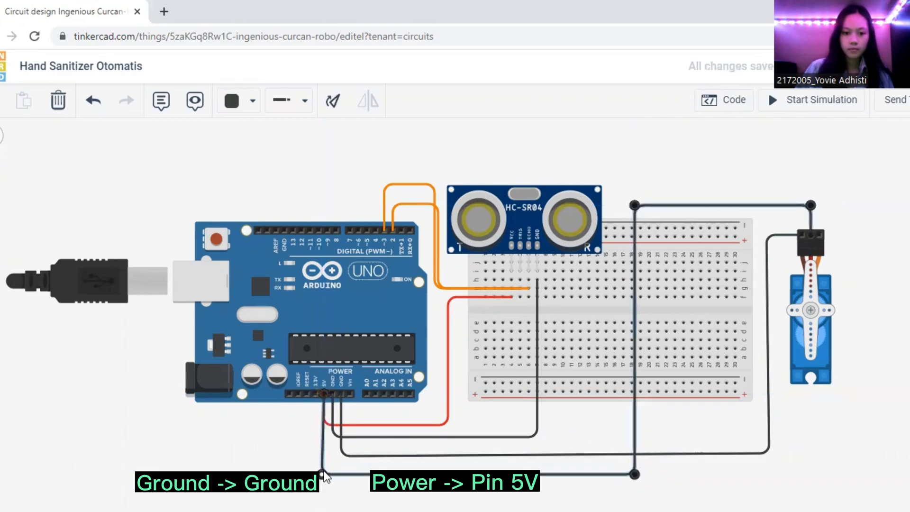
left_click(255, 112)
left_click(262, 171)
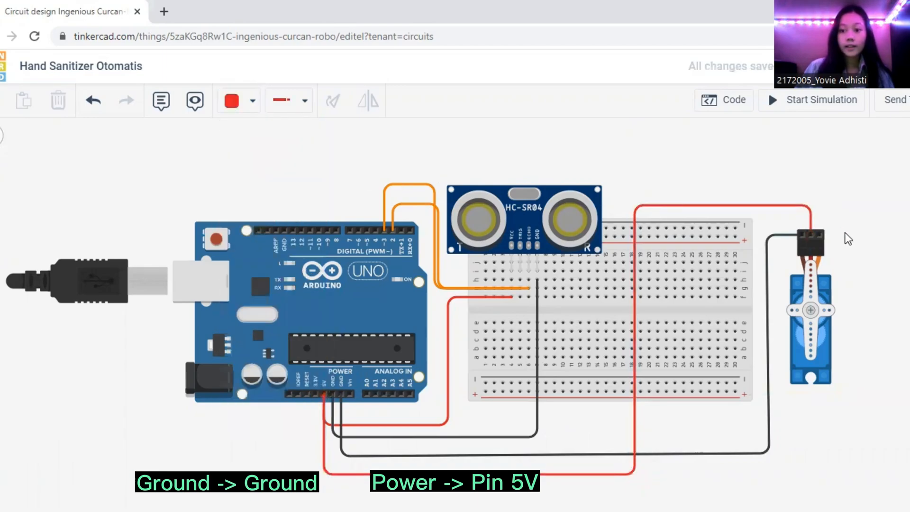
Wire the servo's signal pin to the Arduino's digital pin 4, routing it above the sensor with a straight vertical drop to the pin
left_click(819, 235)
left_click(819, 167)
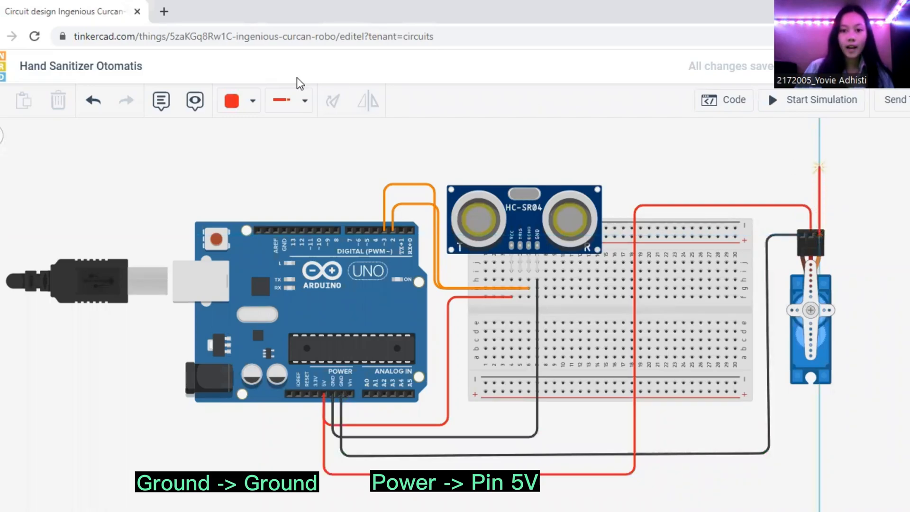
left_click(355, 167)
left_click(368, 230)
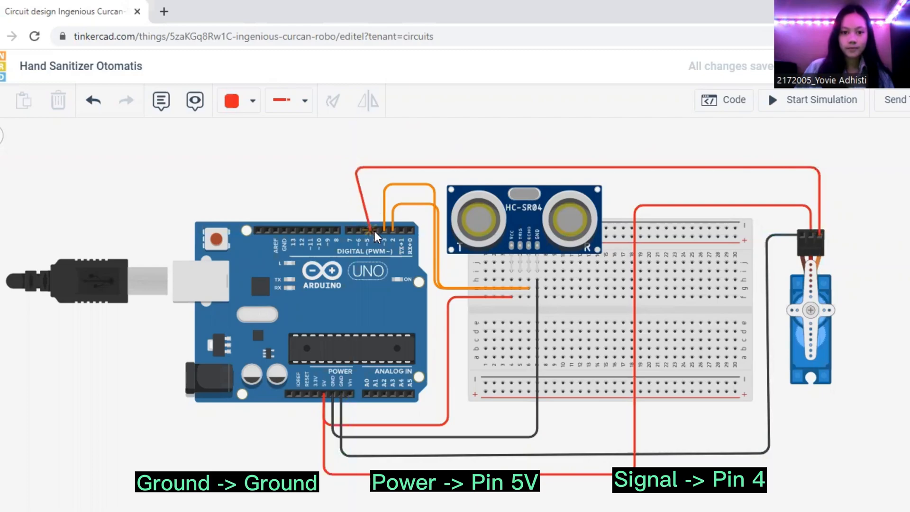
left_click(374, 231)
left_click_drag(365, 172, 376, 172)
Change the servo's signal wire color to green and deselect the wire
left_click(292, 108)
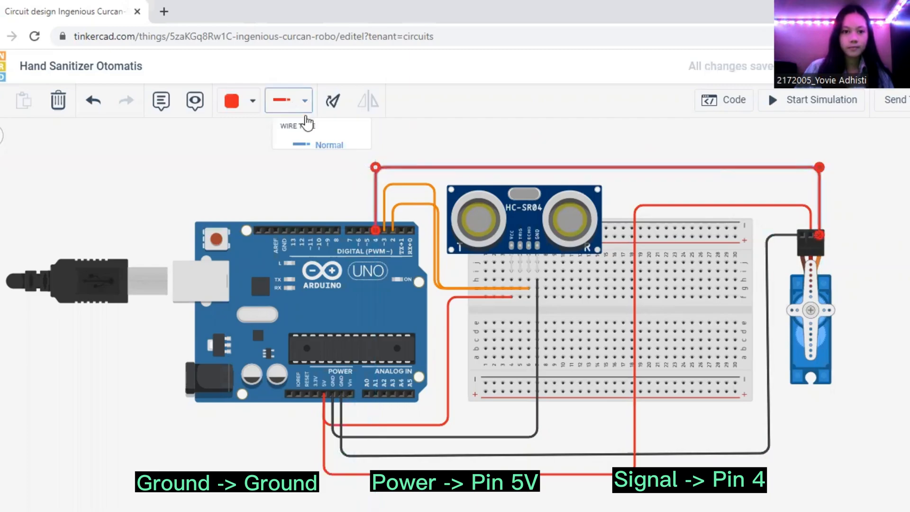
left_click(254, 102)
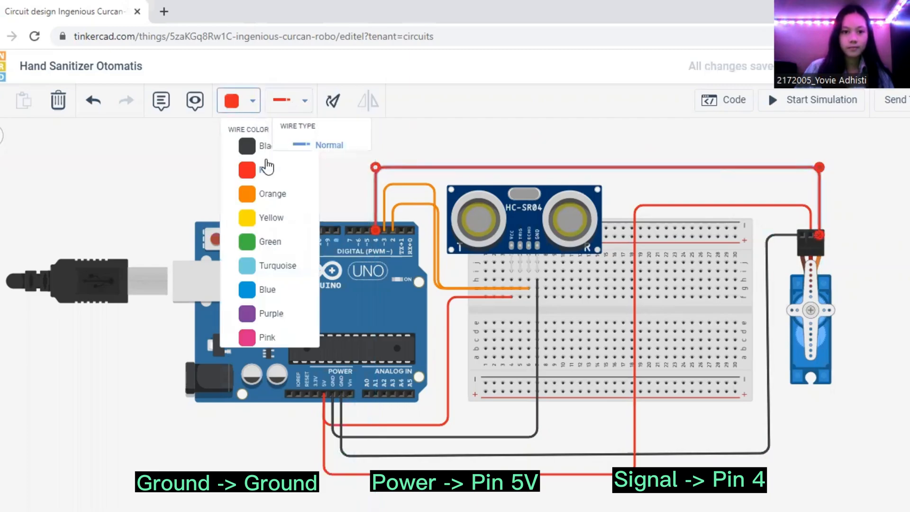
left_click(265, 241)
left_click(342, 147)
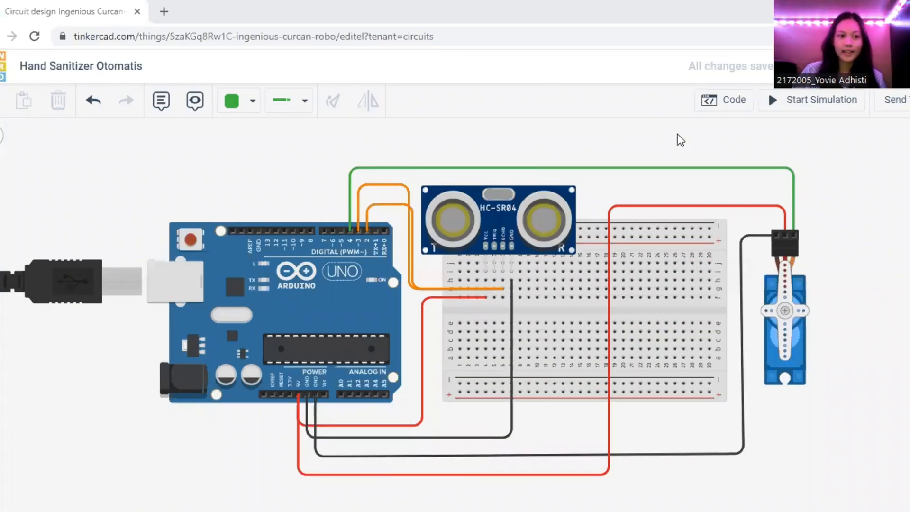
Open the Arduino's code and examine the Servo library include, the variable declarations and the setup function
left_click(731, 112)
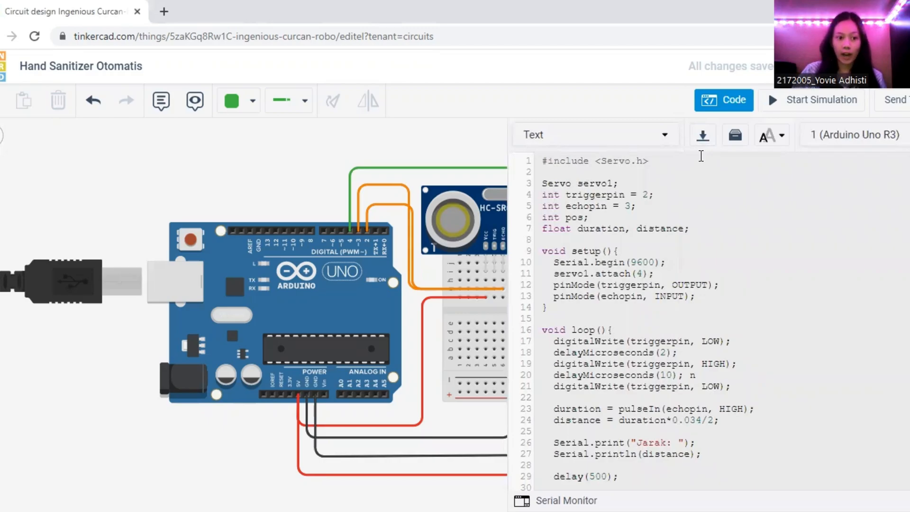
left_click(612, 163)
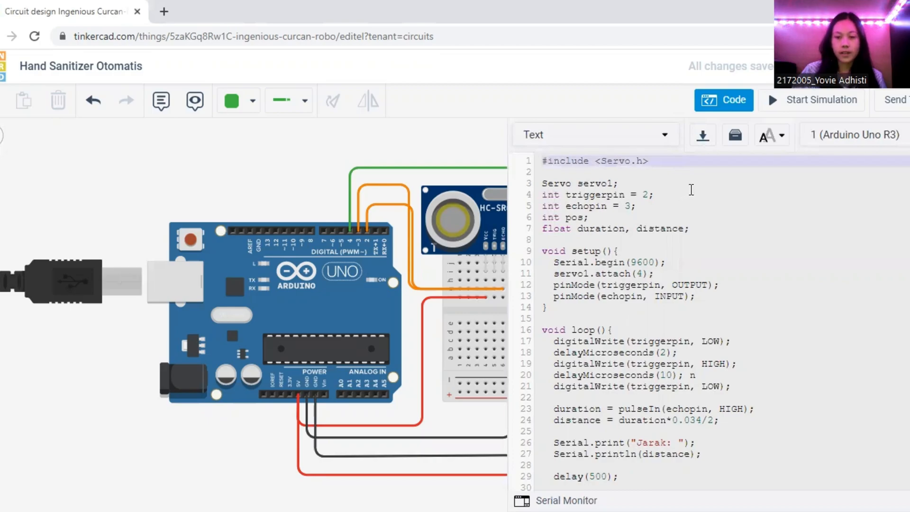
left_click(599, 181)
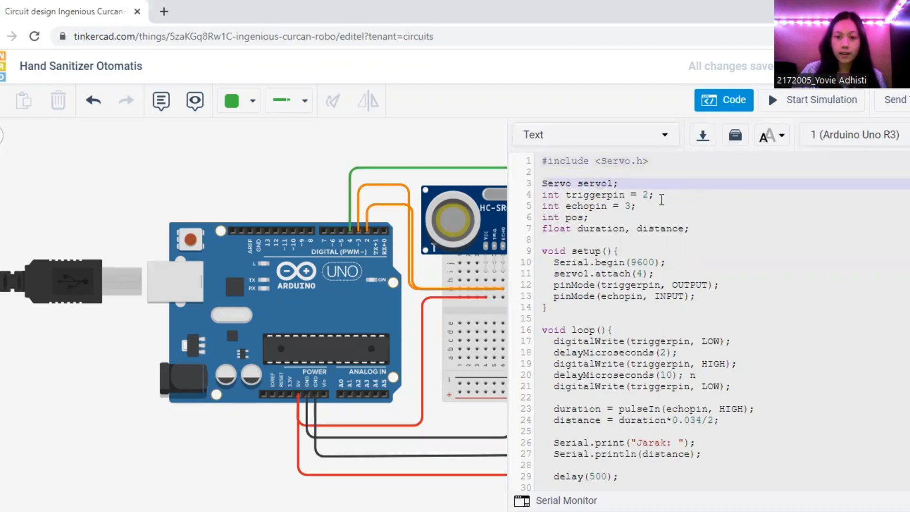
left_click(643, 206)
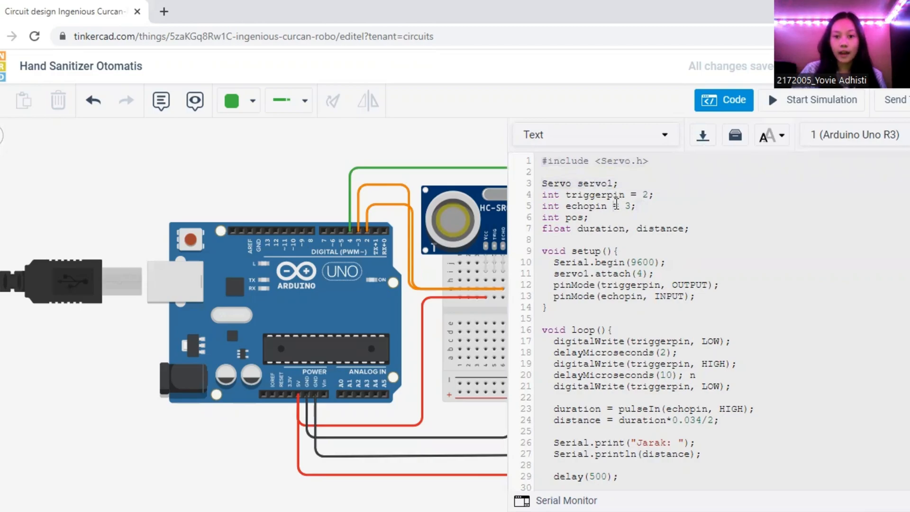
left_click(632, 194)
left_click(661, 209)
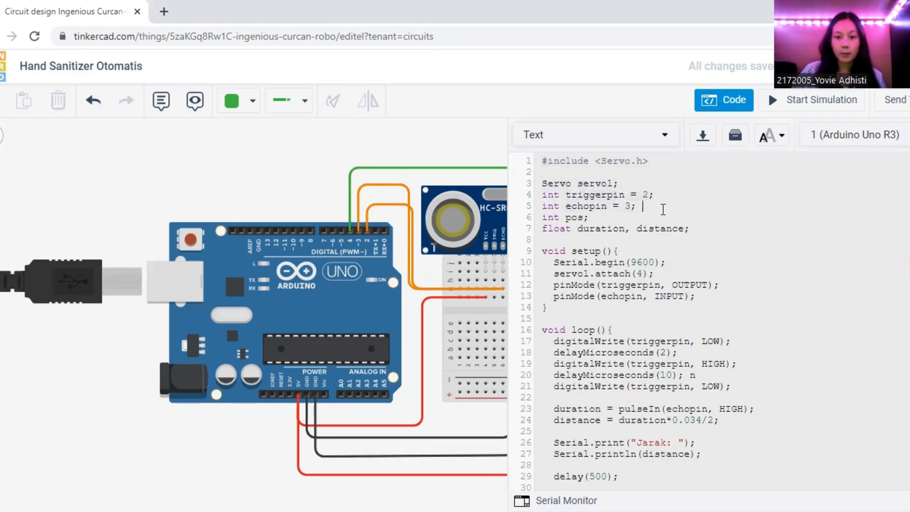
left_click(700, 228)
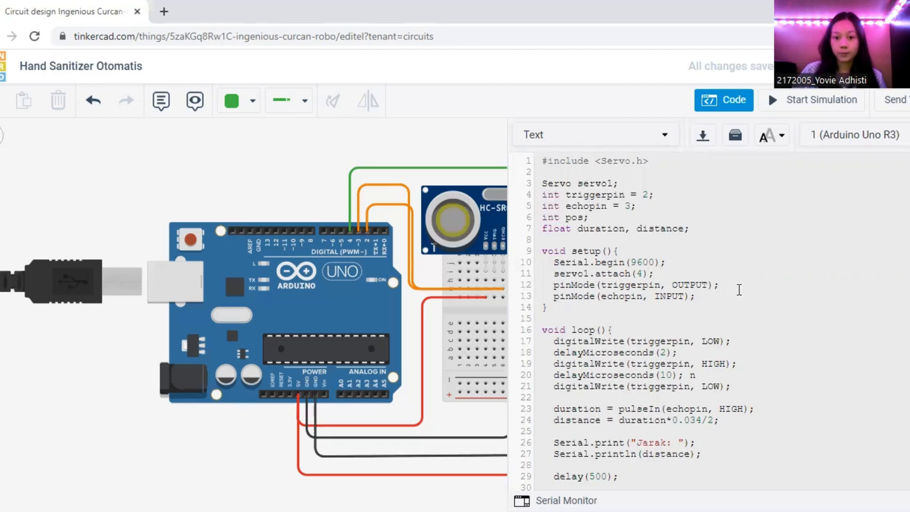
Examine the loop function's distance calculation, serial output and the two distance conditions that rotate the servo
scroll(739, 290, "down", 5)
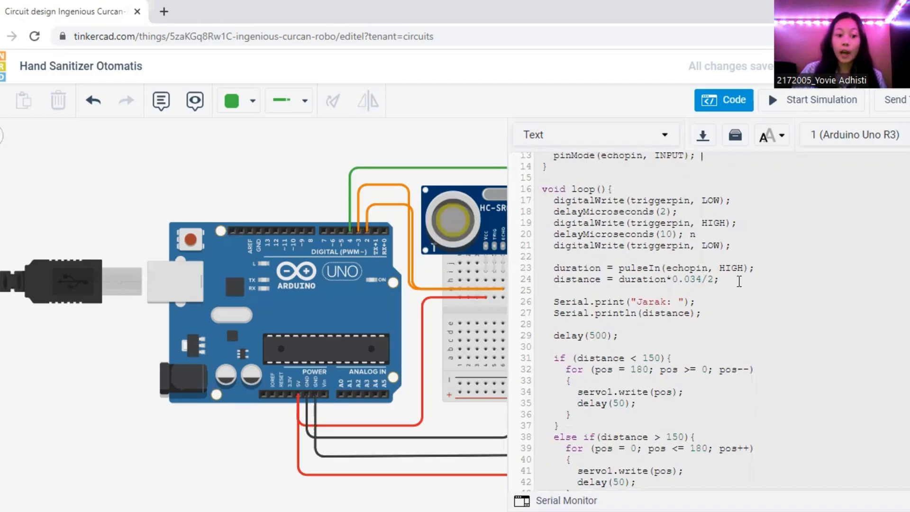
left_click(749, 268)
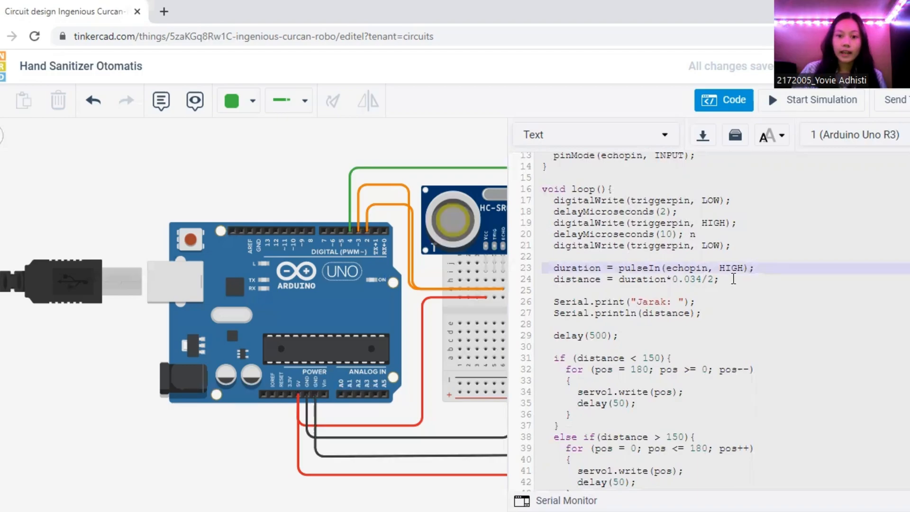
left_click(728, 281)
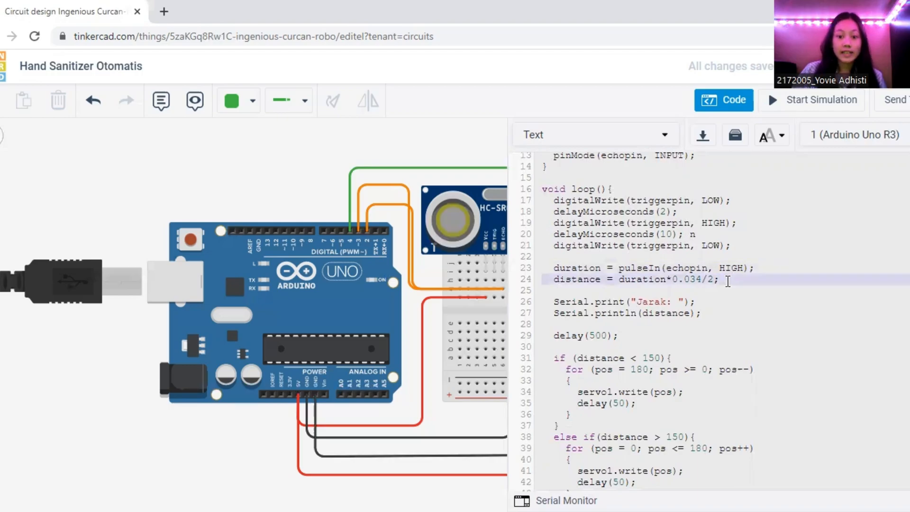
scroll(683, 313, "down", 2)
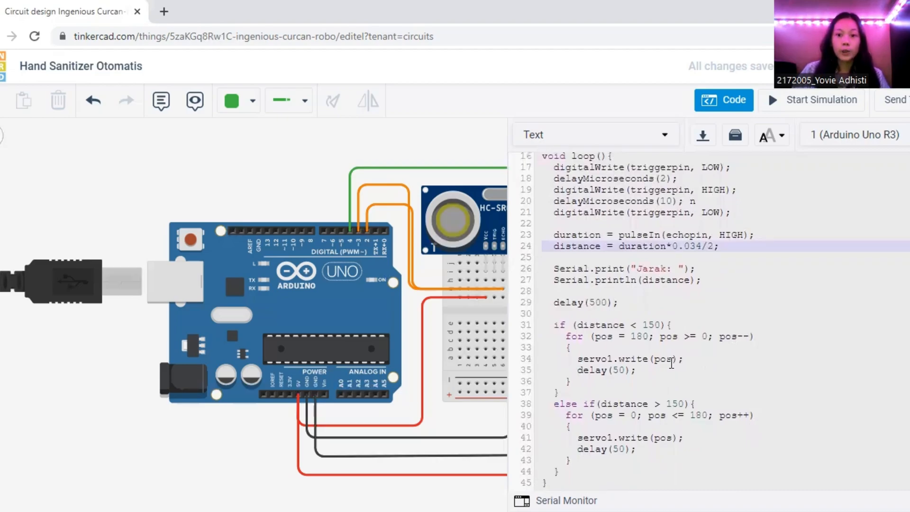
left_click(712, 354)
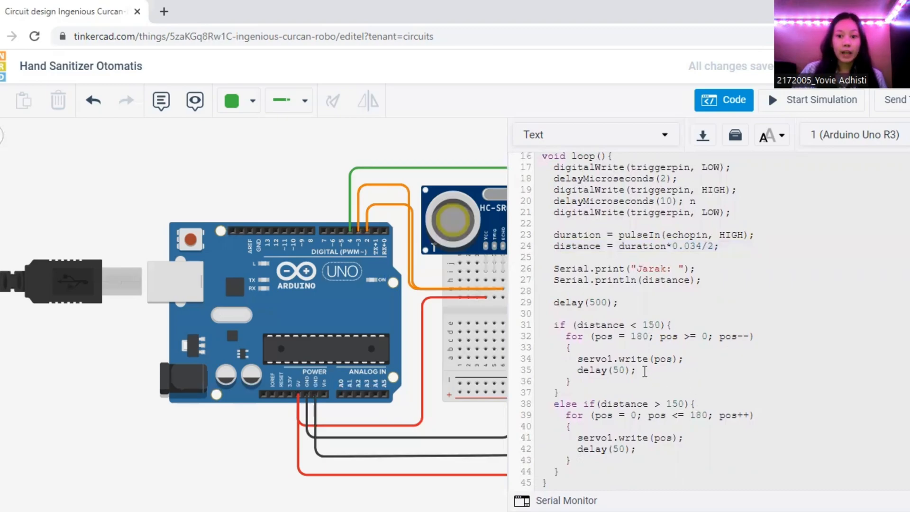
left_click(643, 326)
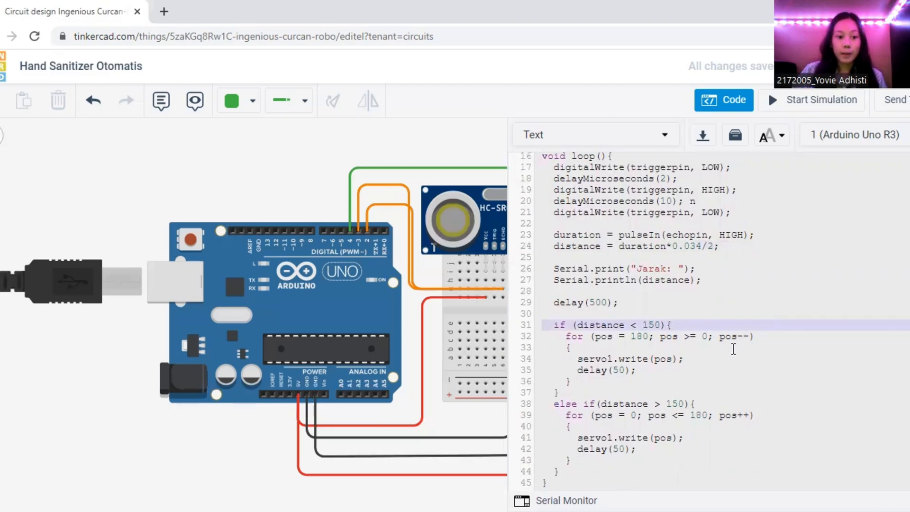
left_click(742, 337)
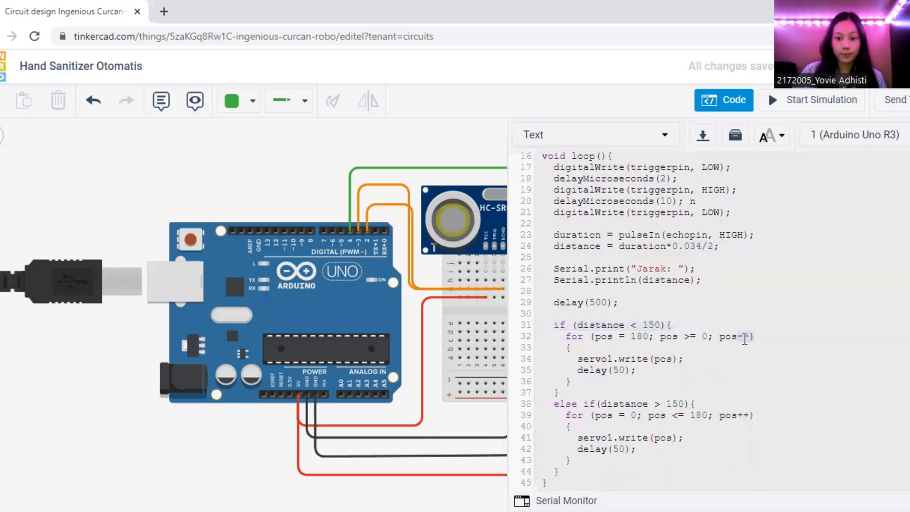
left_click(724, 377)
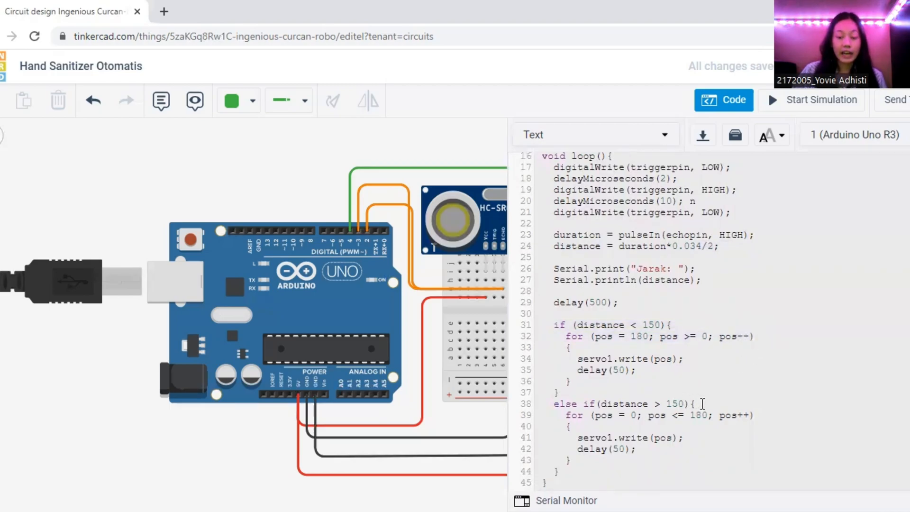
left_click(703, 403)
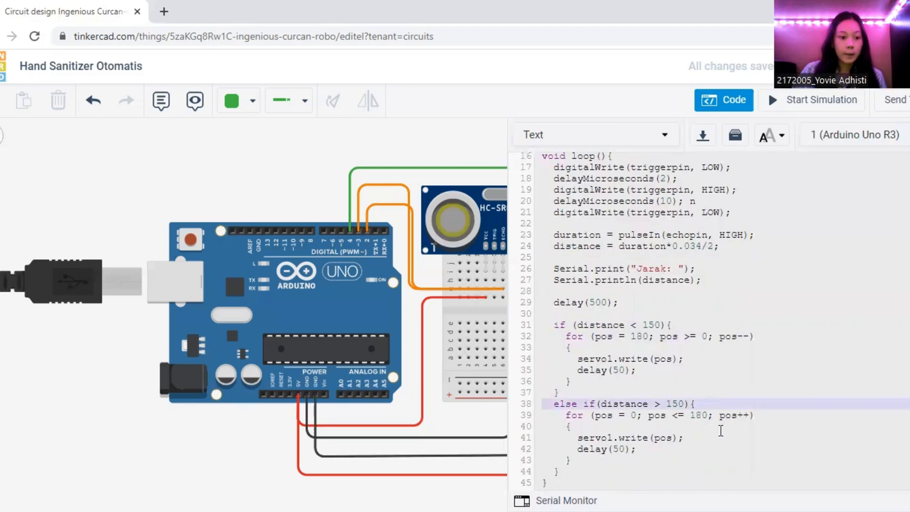
left_click(726, 428)
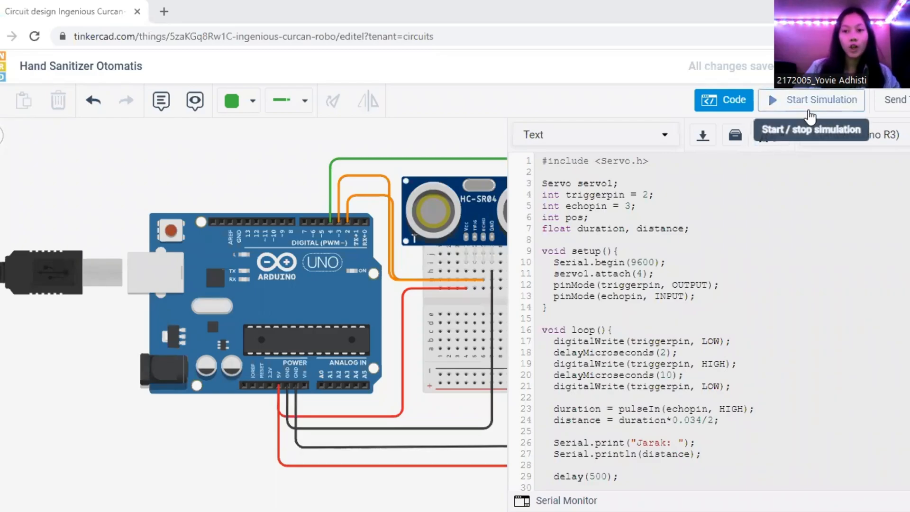
Start the simulation, bring the circuit lower in view and select the ultrasonic sensor to show its detection area
left_click(770, 101)
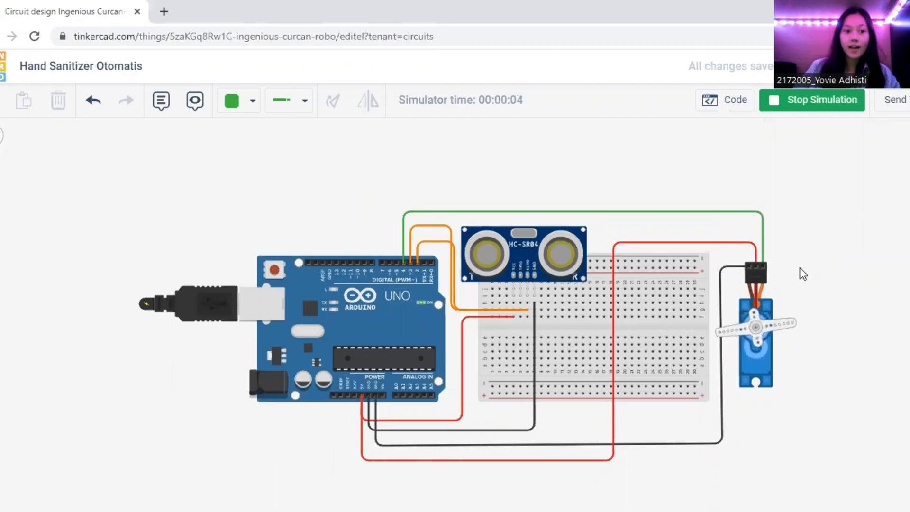
left_click(563, 255)
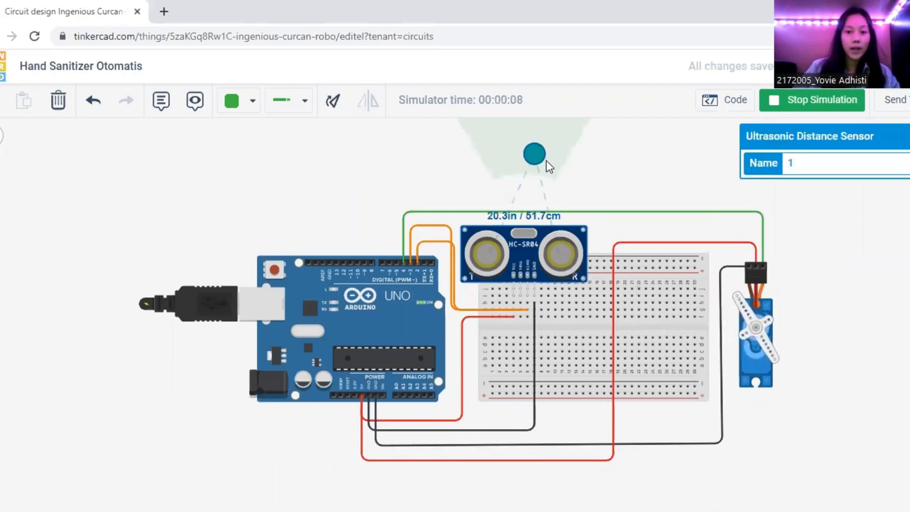
left_click_drag(603, 191, 555, 252)
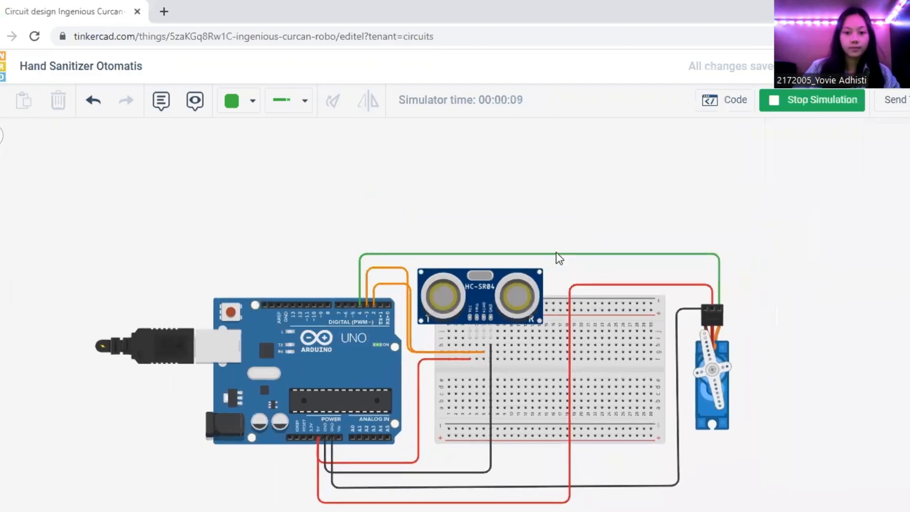
left_click(521, 300)
Test the servo by placing the sensor's target at about 55 cm and moving it out to about 187 cm
mouse_move(494, 203)
left_mouse_down()
mouse_move(496, 186)
mouse_move(490, 196)
left_mouse_up()
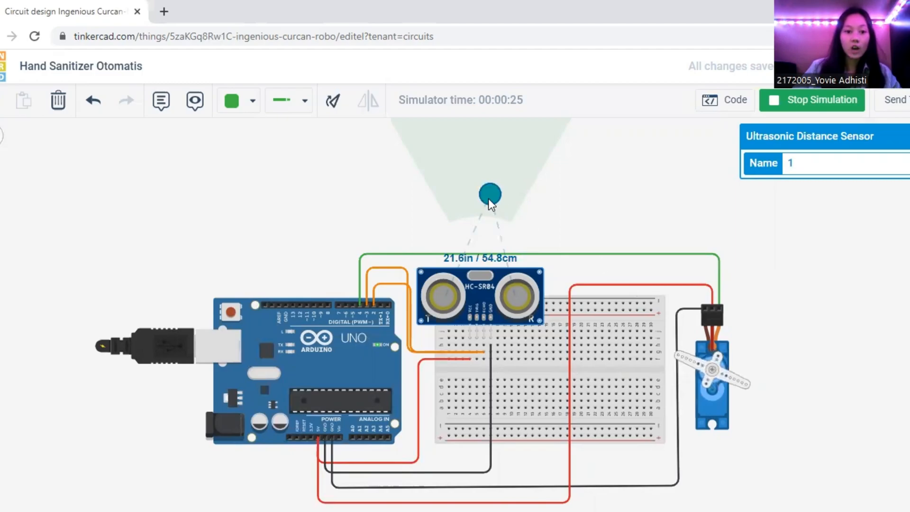
left_click_drag(489, 198, 526, 106)
left_click_drag(552, 145, 543, 122)
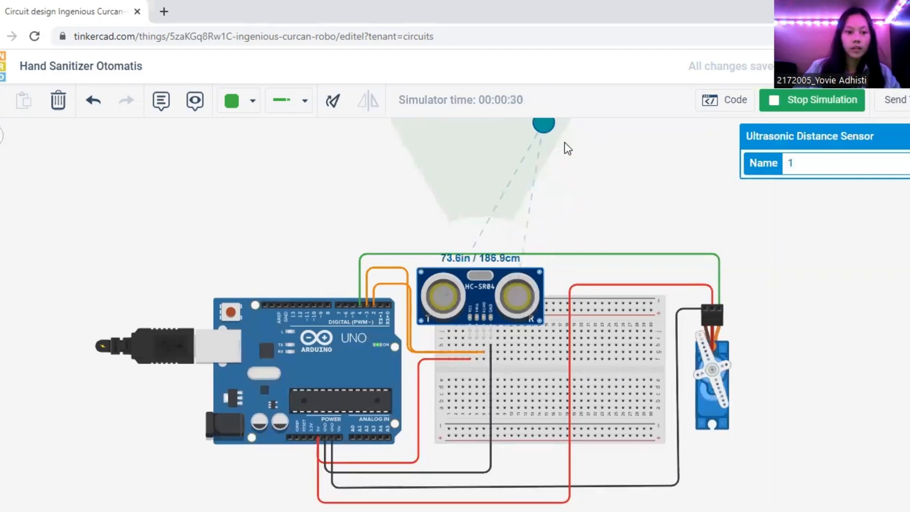